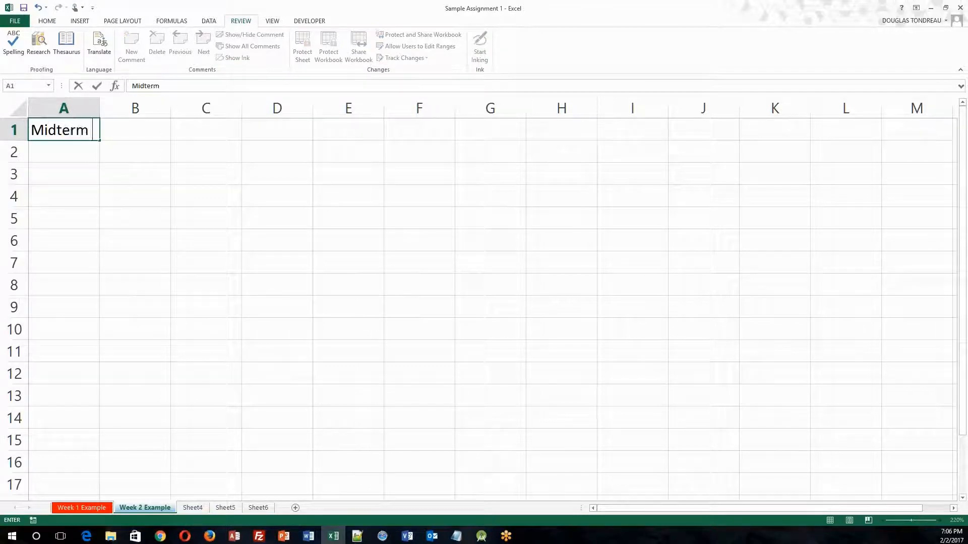
Replace the text in cell A1 with "College Midterm" and put "Grades" on a second line within the same cell.
key(BackSpace)
key(BackSpace)
key(BackSpace)
key(BackSpace)
key(BackSpace)
key(BackSpace)
key(BackSpace)
key(BackSpace)
text(Col)
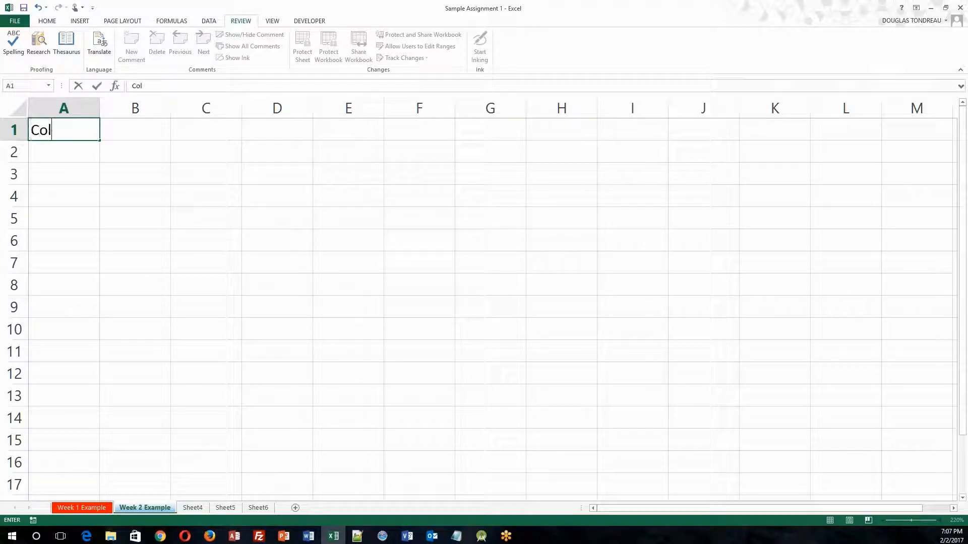
text(lege Midterm)
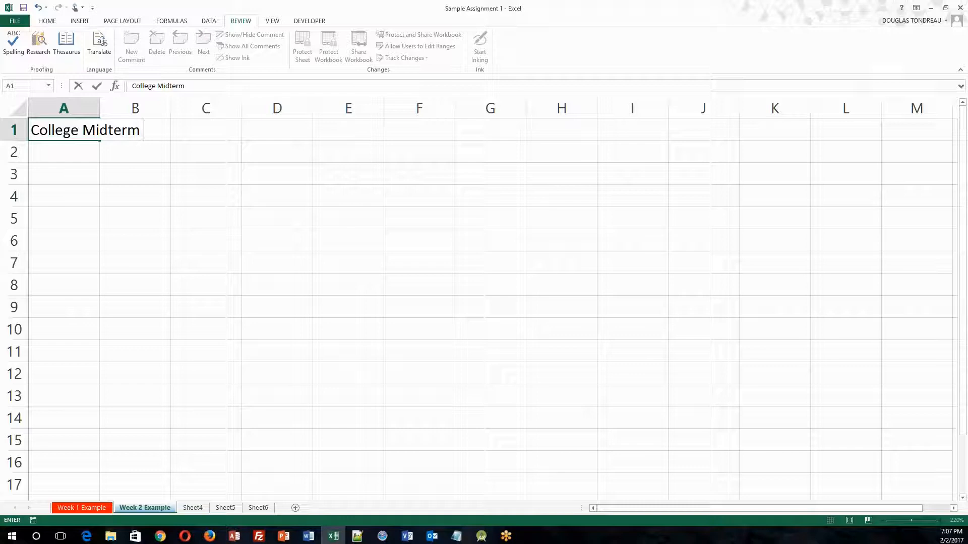
key(Return)
text(Grades)
click(84, 220)
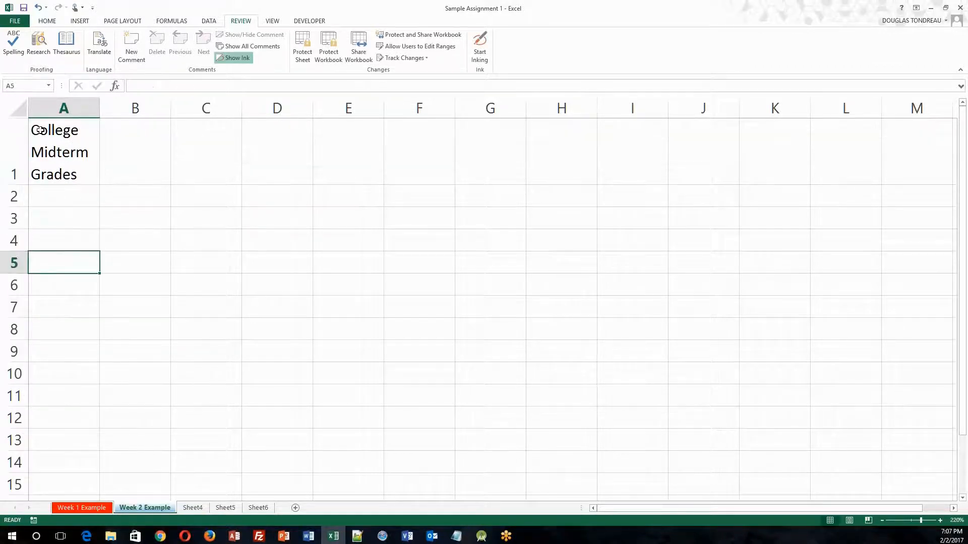
Widen column A to about twice its width so that "College Midterm" fits on one line.
click(86, 123)
double_click(80, 152)
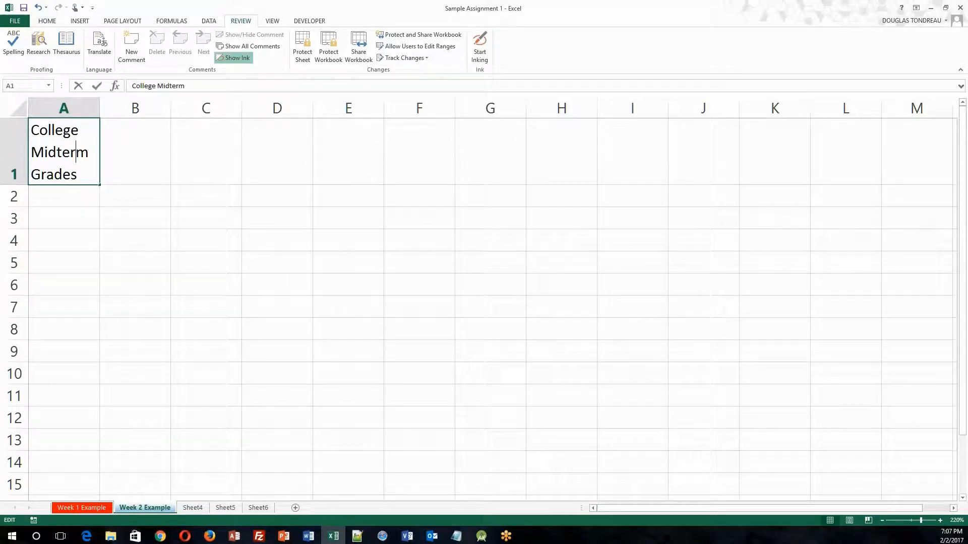
click(101, 105)
drag(99, 106, 173, 104)
click(101, 151)
double_click(114, 152)
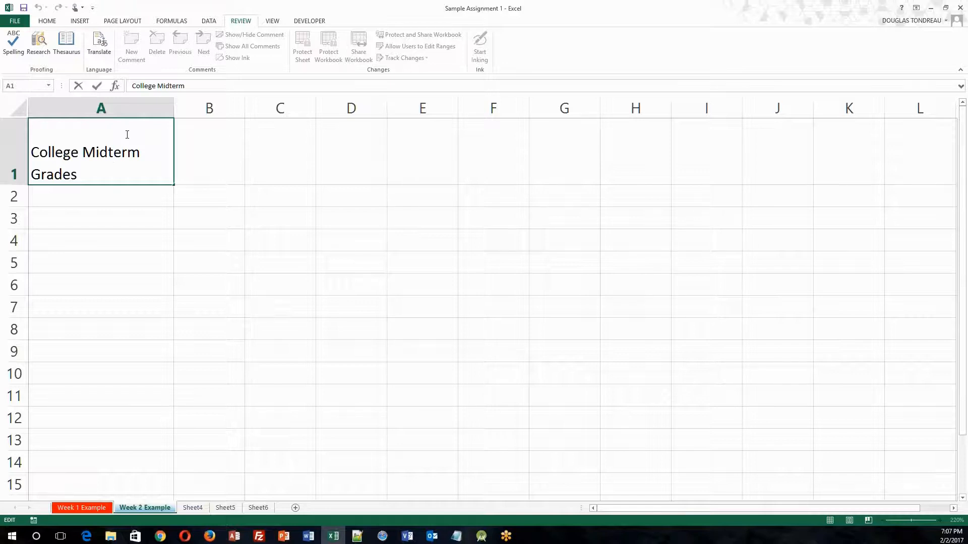
Highlight the first line of the text in cell A1 and leave the cell without changing it.
double_click(152, 173)
click(147, 152)
drag(147, 152, 67, 160)
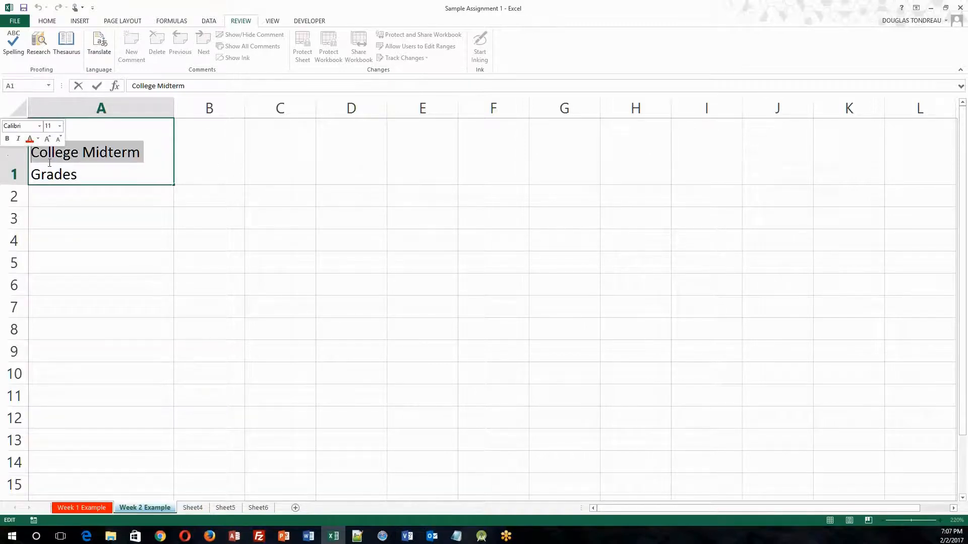
click(105, 181)
click(120, 199)
Undo the widening of column A and the two-line text entry in cell A1.
key(ctrl+z)
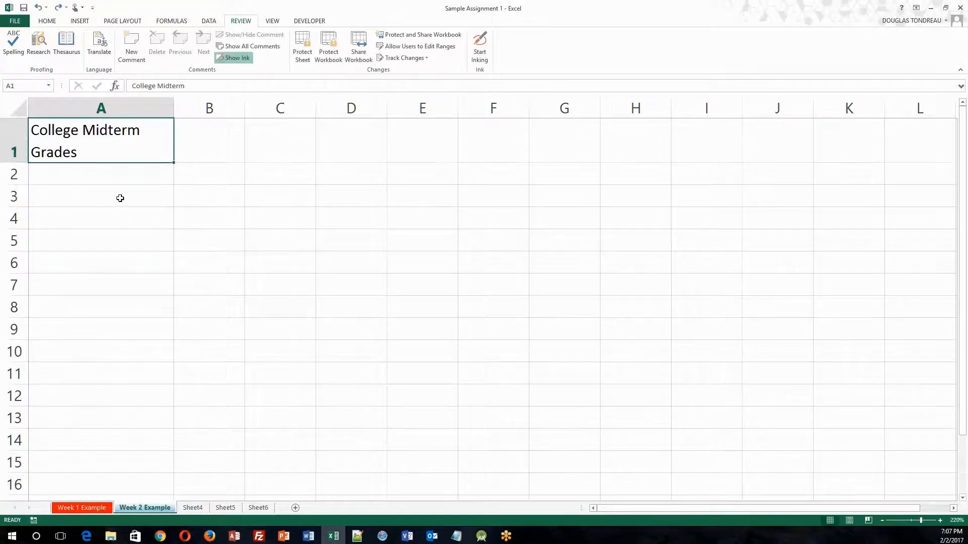
key(ctrl+z)
key(ctrl+z)
click(71, 175)
Enter "College Midterm Grades" in cell A1 with "Roger Williams" on a second line within the same cell.
double_click(48, 126)
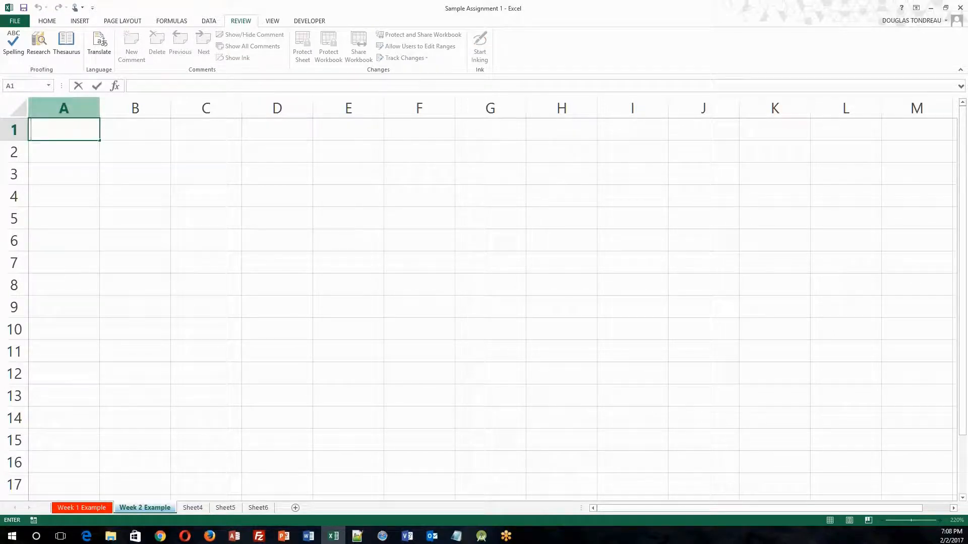
text(College Midte)
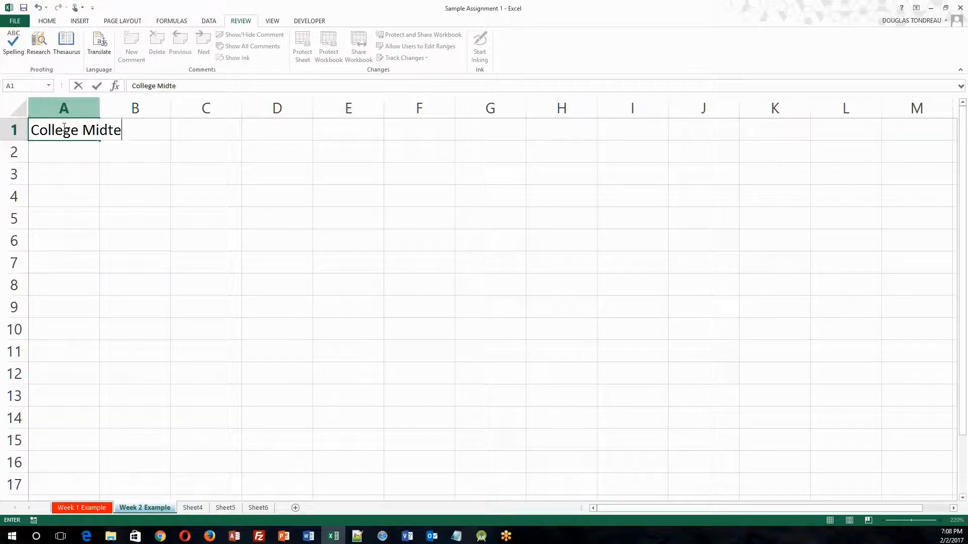
text(rm Grades)
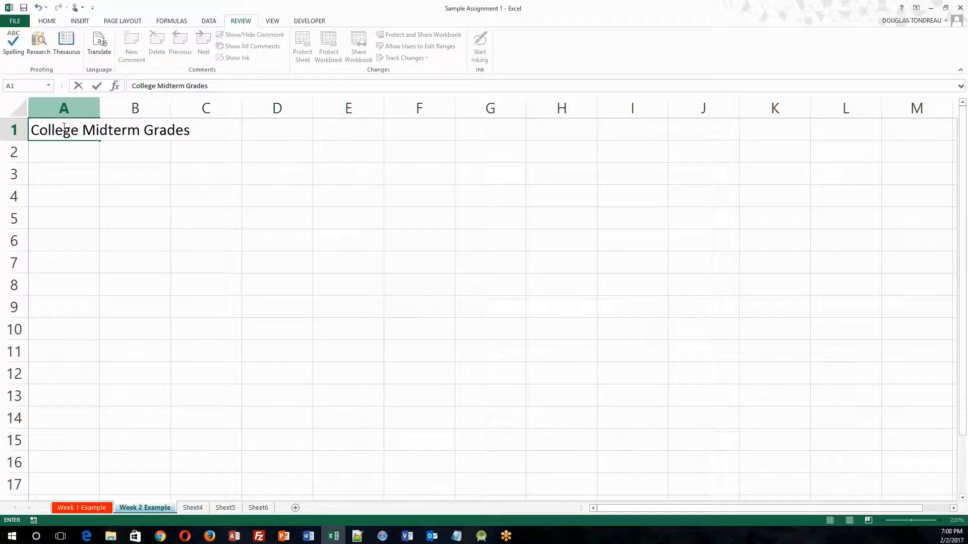
key(Return)
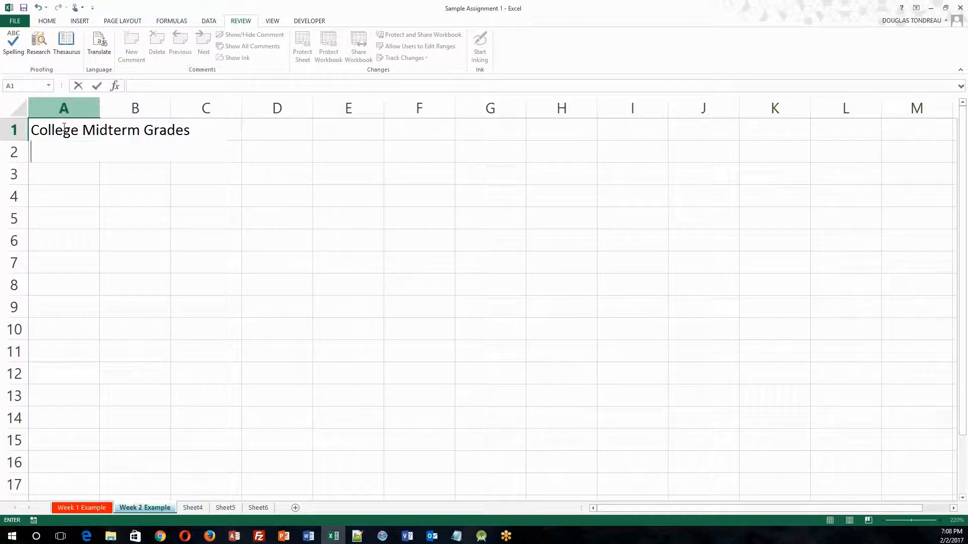
text(Roger Williams)
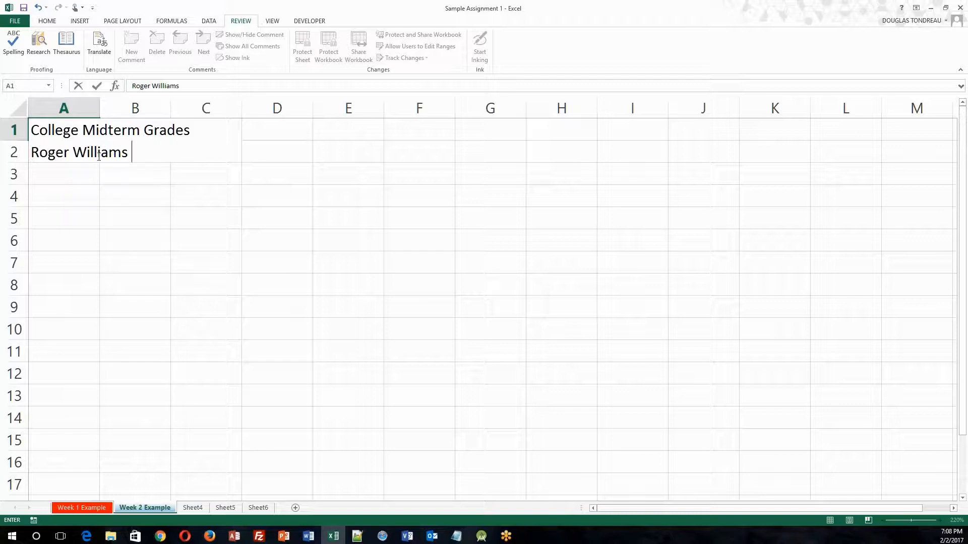
click(59, 169)
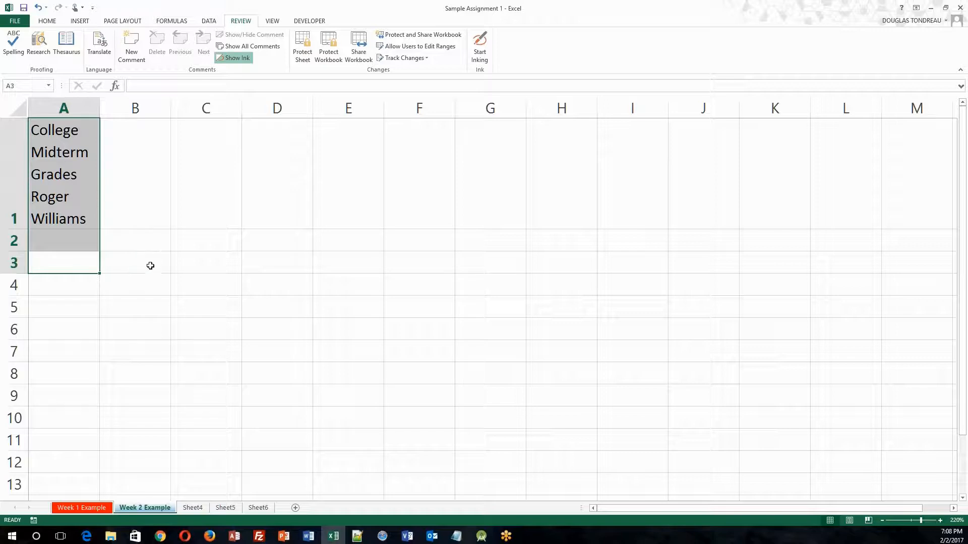
click(156, 365)
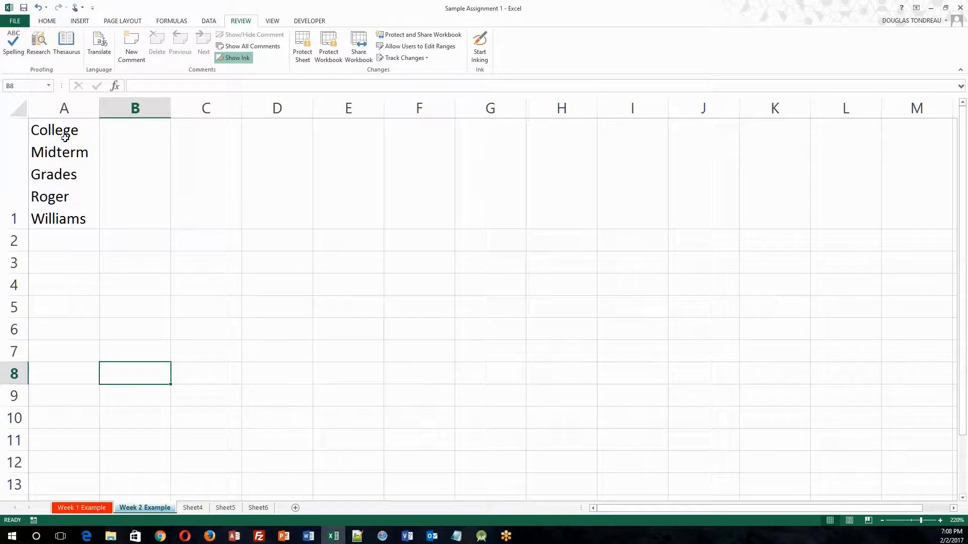
Set the width of column A to 24.
click(65, 138)
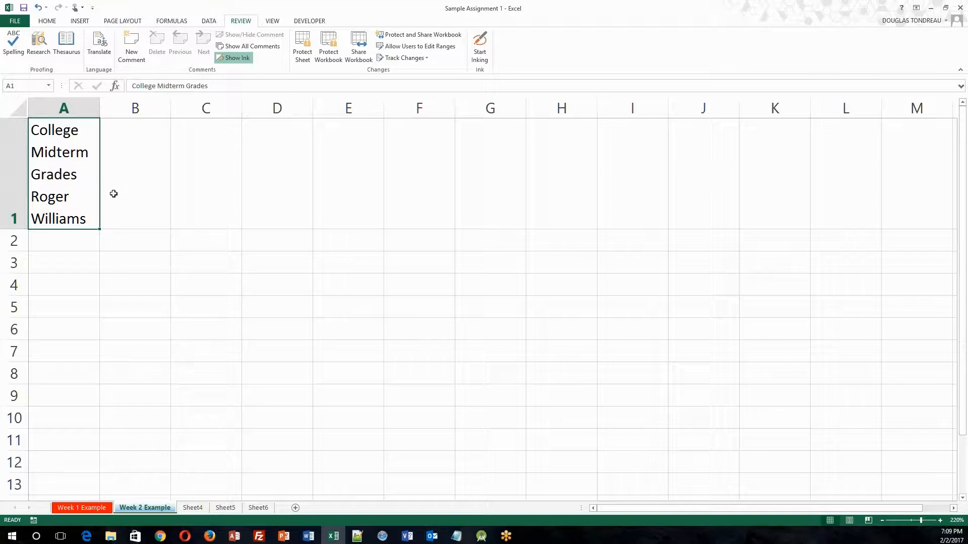
right_click(99, 109)
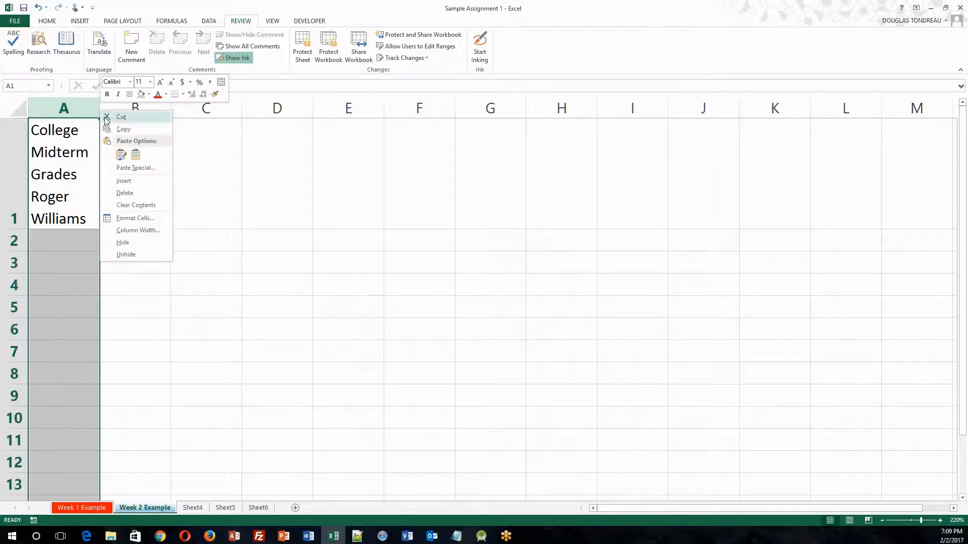
click(138, 230)
drag(134, 204, 350, 173)
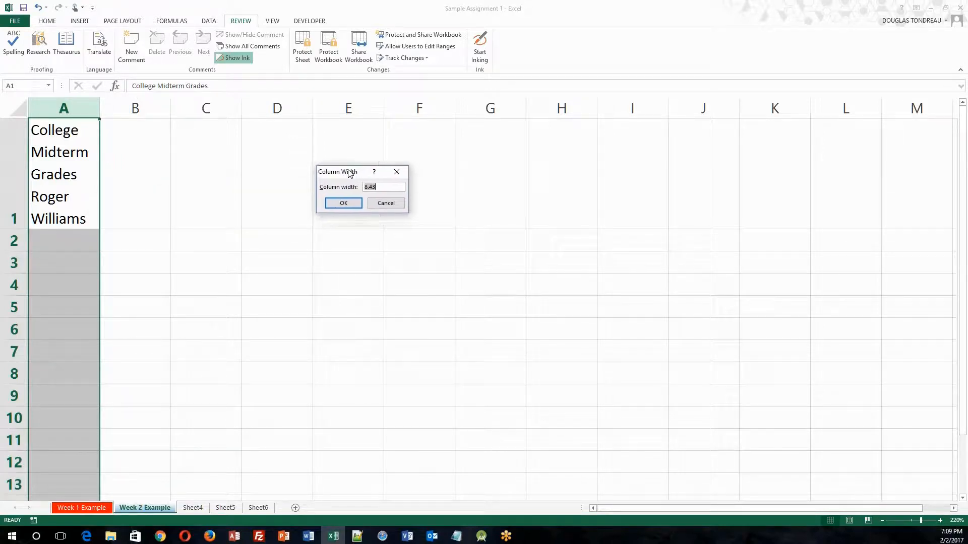
text(24)
key(Return)
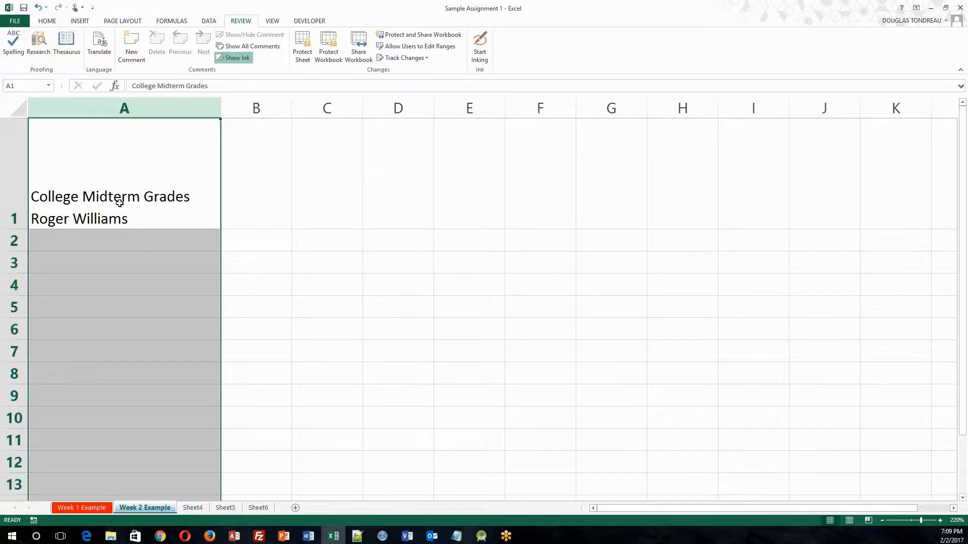
Set the height of row 1 to 30.
click(59, 222)
drag(22, 230, 22, 155)
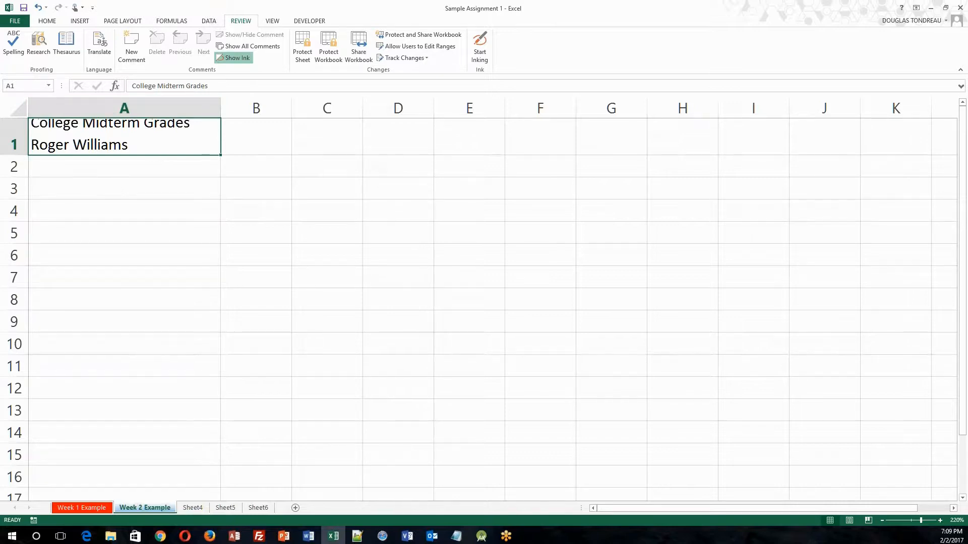
click(15, 150)
right_click(16, 154)
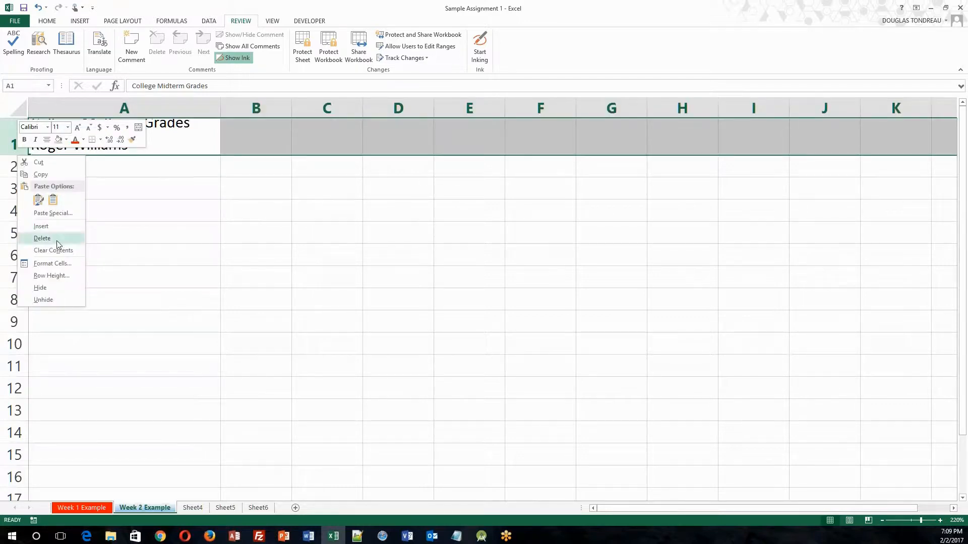
click(53, 275)
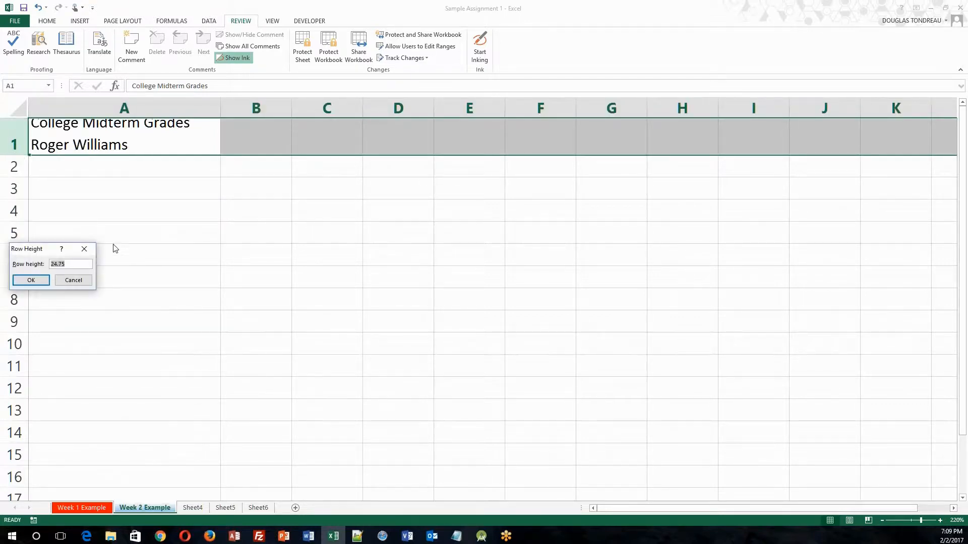
text(30)
key(Return)
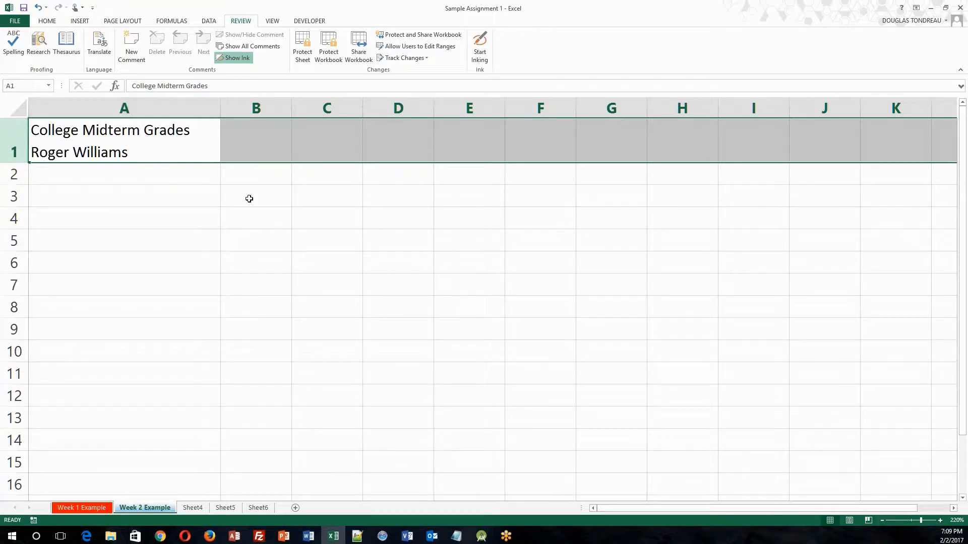
Narrow column A as a trial and undo the width change.
drag(220, 108, 179, 112)
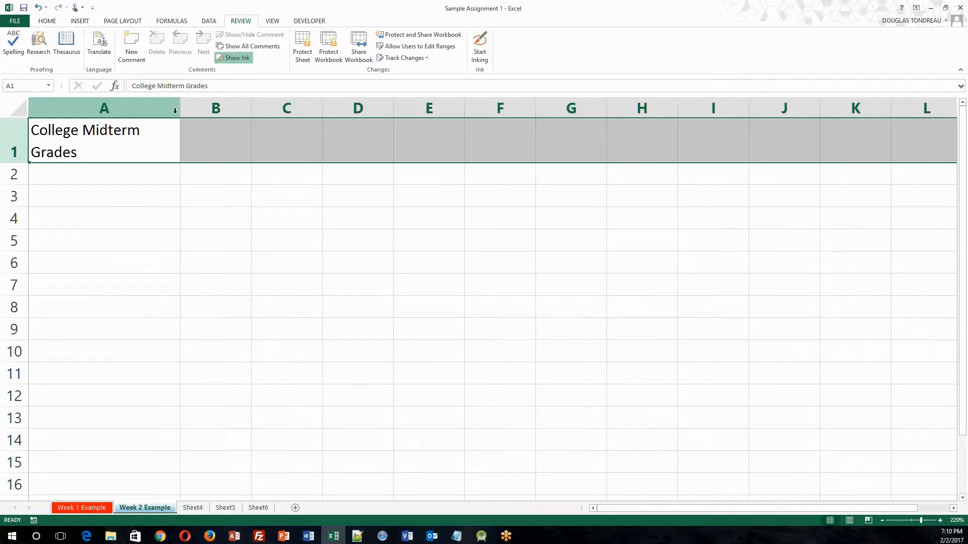
key(ctrl+z)
key(ctrl+z)
key(ctrl+z)
key(ctrl+z)
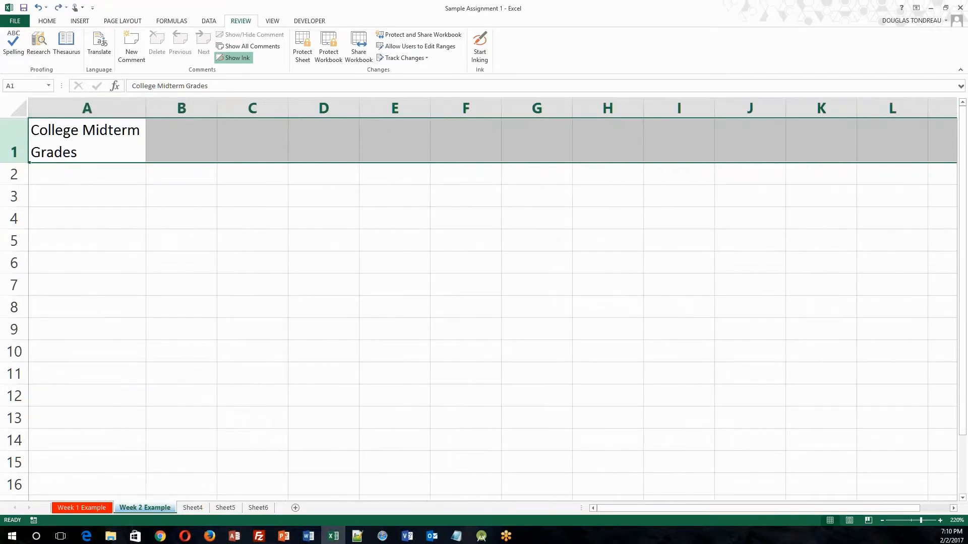
key(ctrl+z)
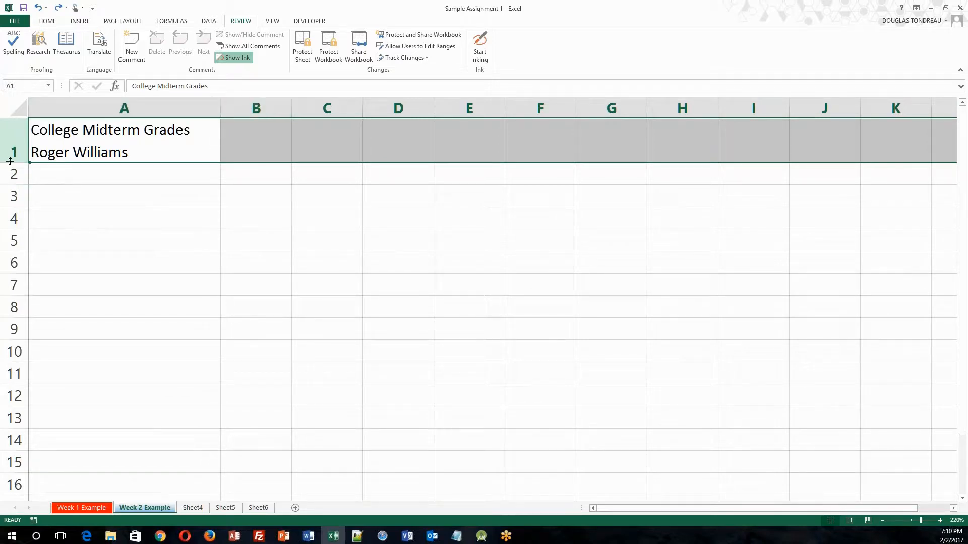
click(234, 191)
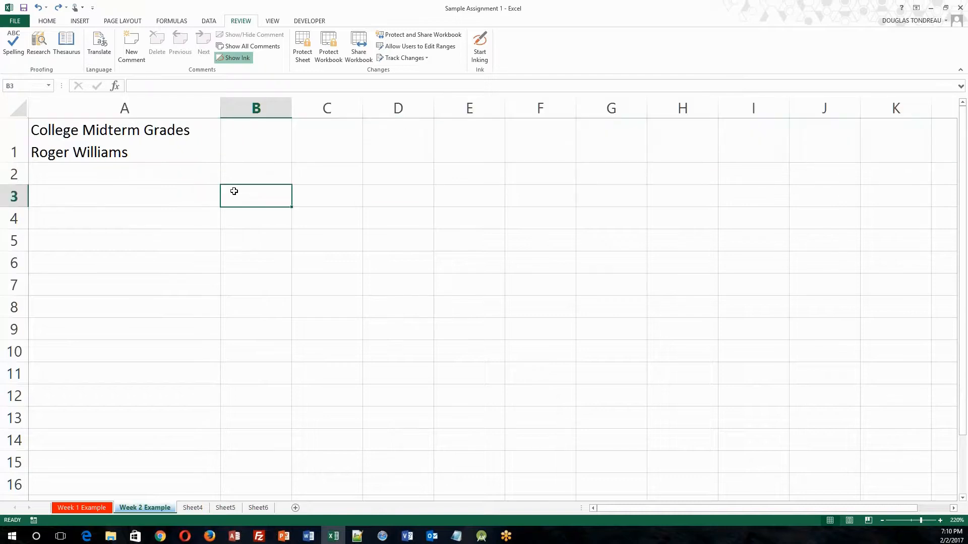
Merge and center the title across cells A1 to F1.
click(47, 21)
click(115, 130)
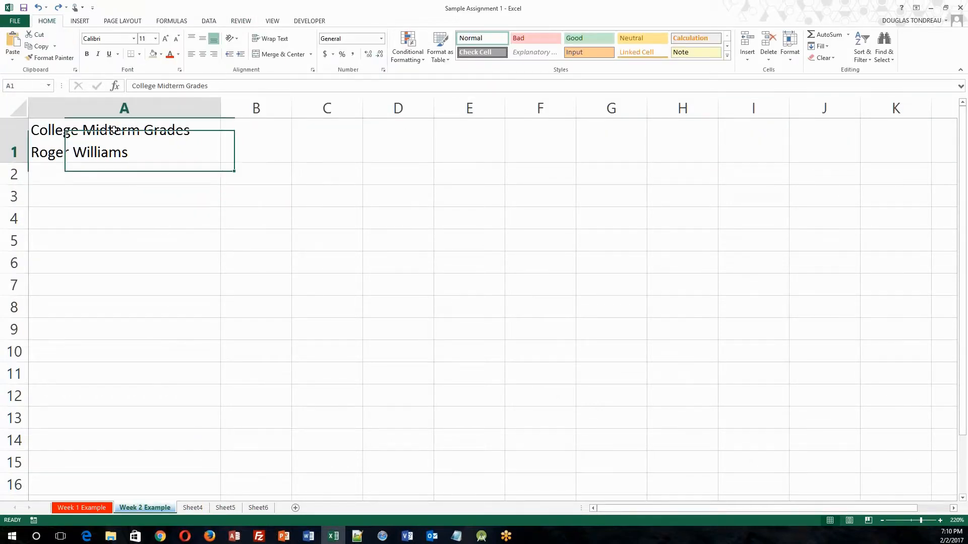
drag(120, 130, 564, 138)
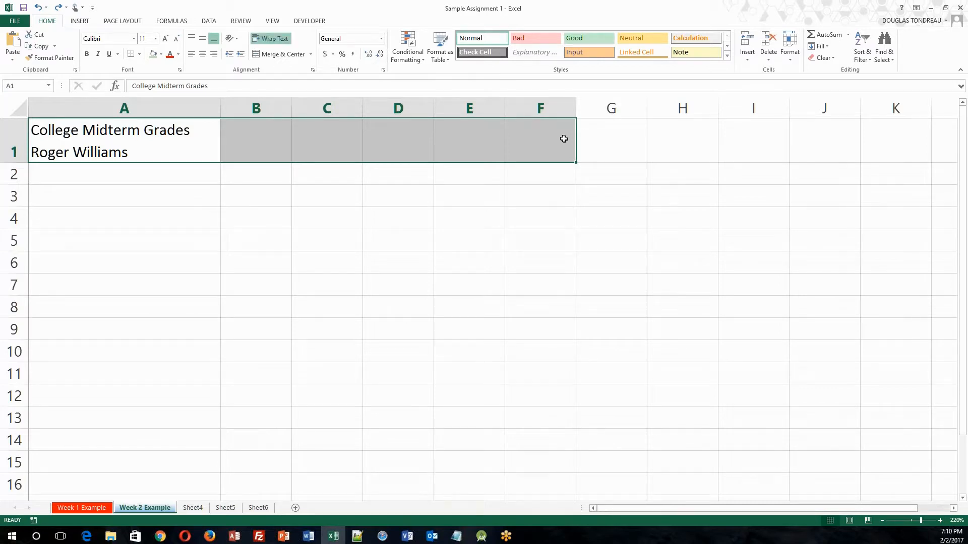
click(284, 54)
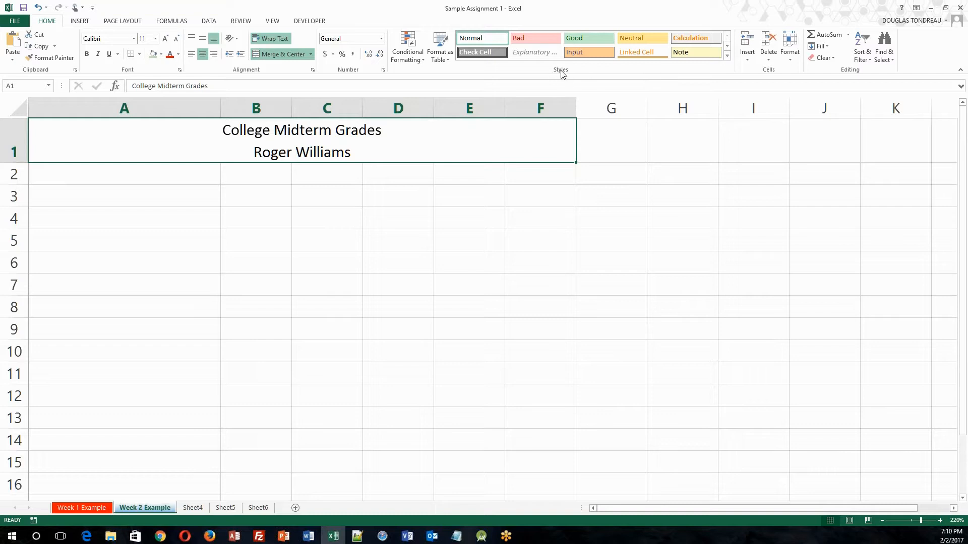
Apply the Heading 1 cell style to the merged title and increase the height of row 1 to fit both lines.
click(728, 55)
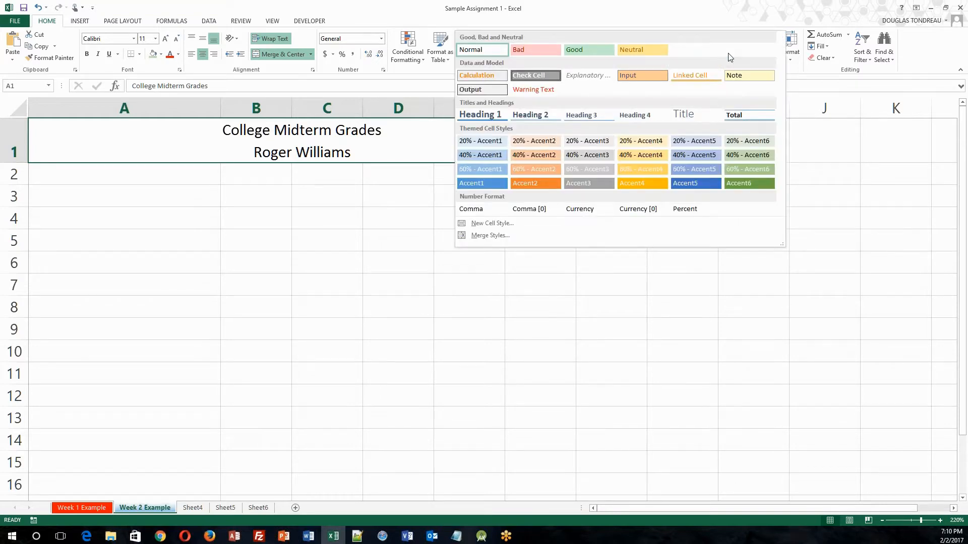
click(492, 114)
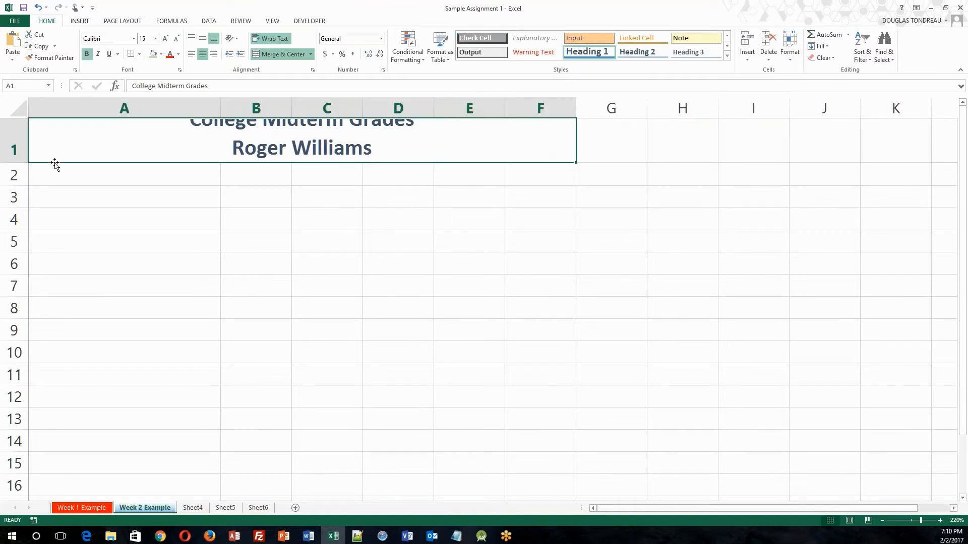
drag(14, 162, 17, 180)
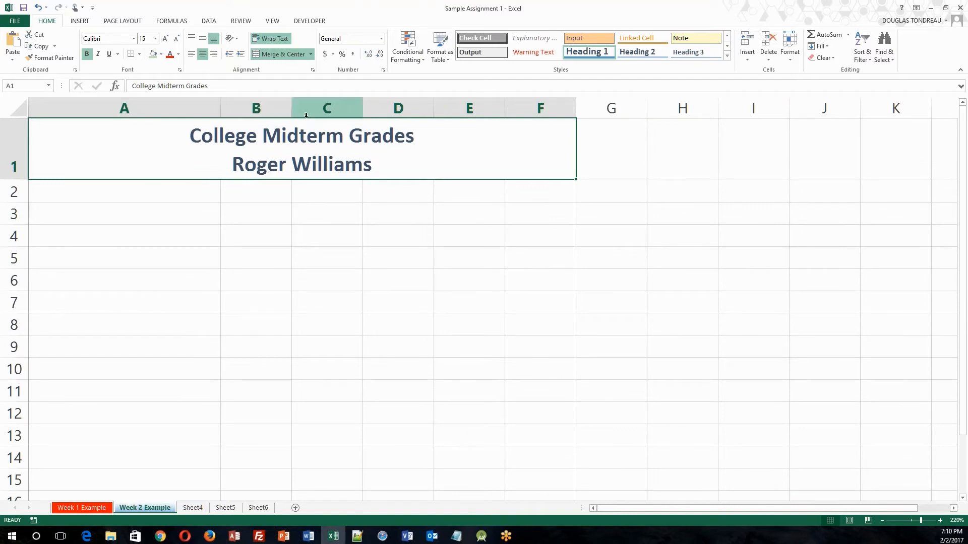
Add "University" to the end of the title's second line in cell A1.
double_click(381, 165)
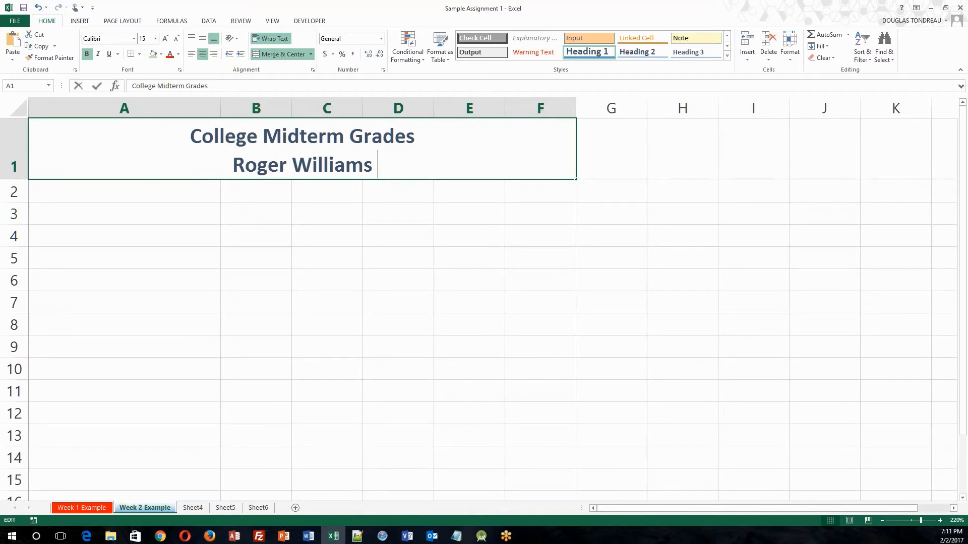
text(Unv)
key(BackSpace)
text(iversity)
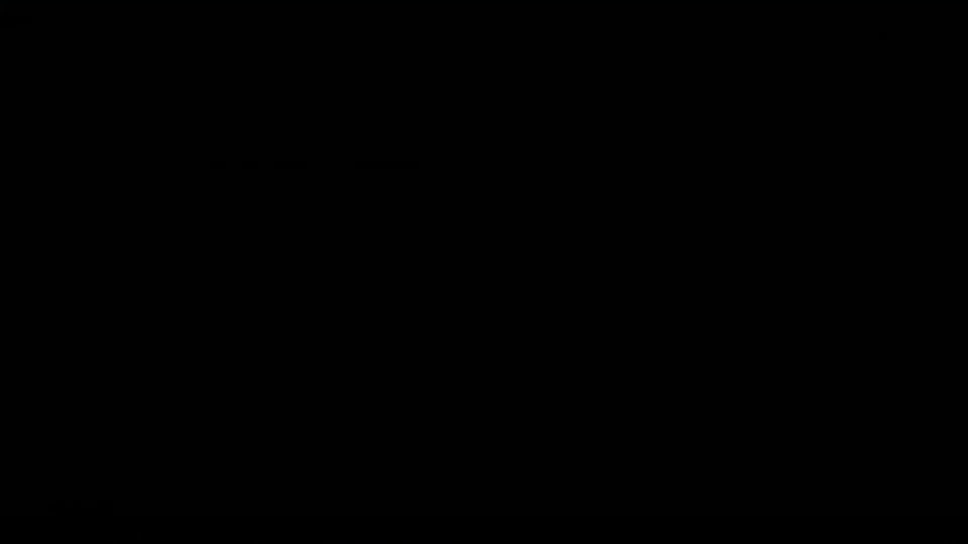